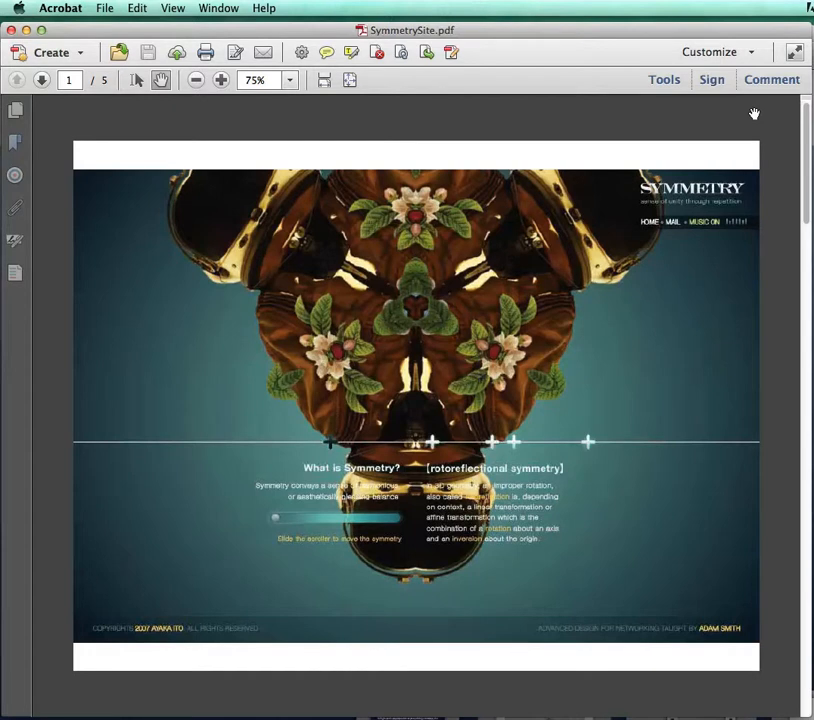
Start a new PDF Portfolio, comparing the Freeform, Grid, Linear and Wave layouts before choosing Click-Through
{"action": "left_click", "coordinate": [30, 52]}
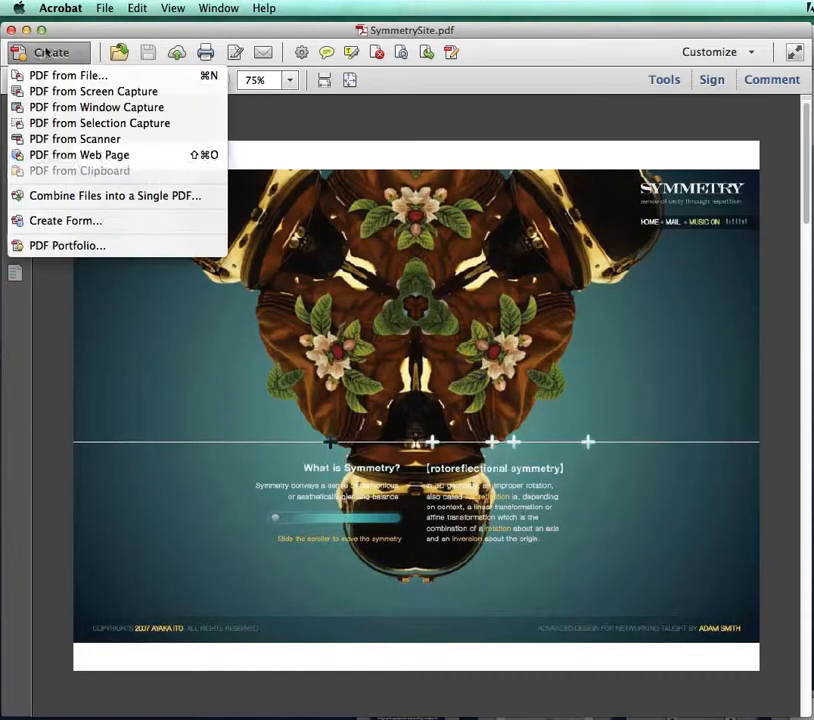
{"action": "left_click", "coordinate": [62, 245]}
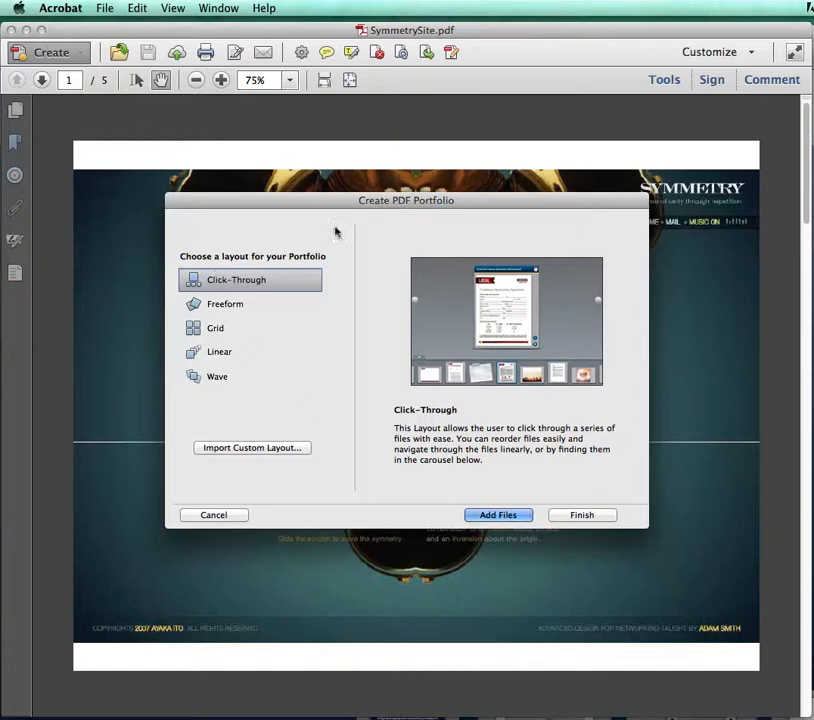
{"action": "left_click", "coordinate": [230, 305]}
{"action": "left_click", "coordinate": [219, 328]}
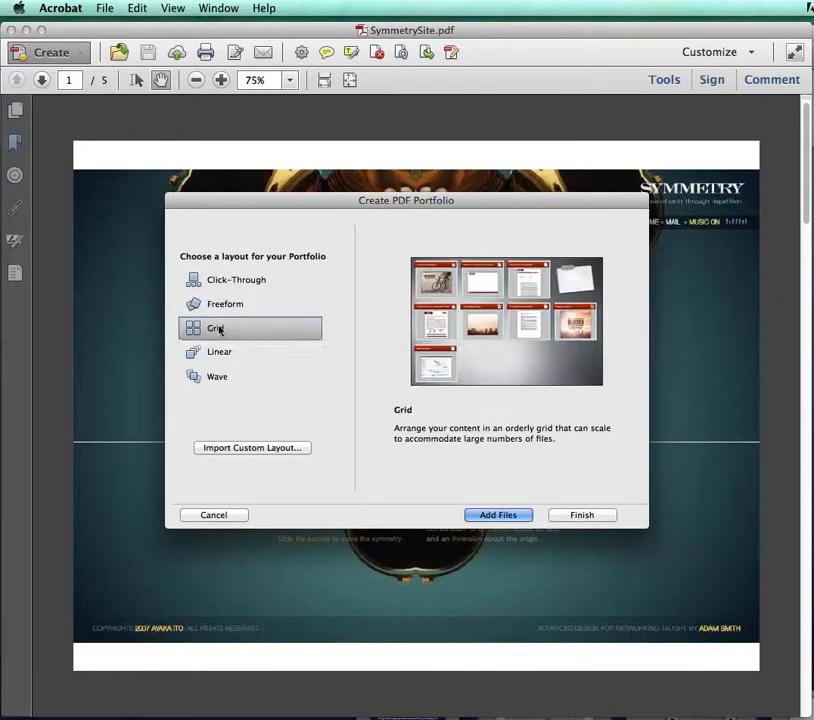
{"action": "left_click", "coordinate": [221, 355]}
{"action": "left_click", "coordinate": [218, 377]}
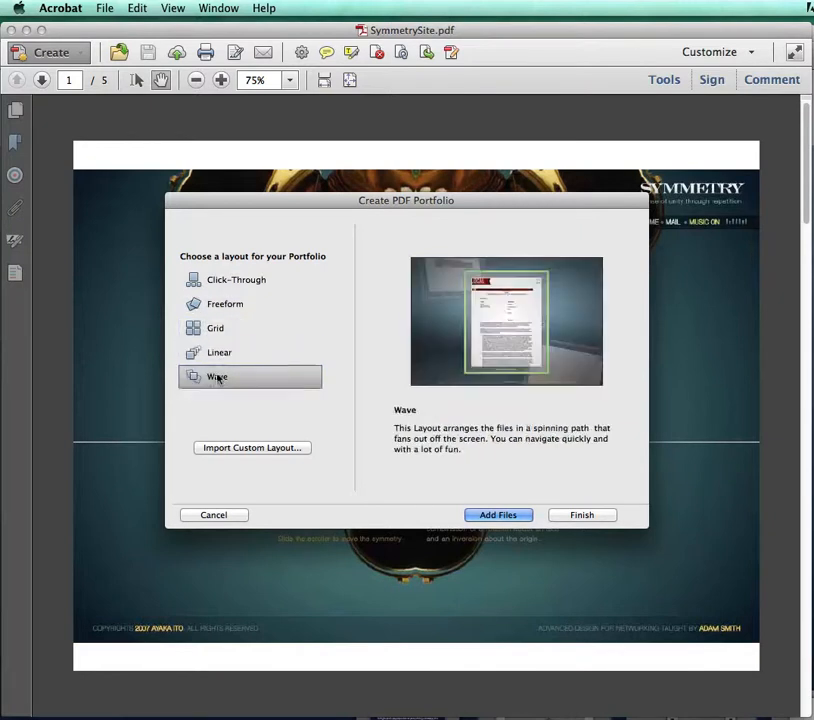
{"action": "left_click", "coordinate": [227, 283]}
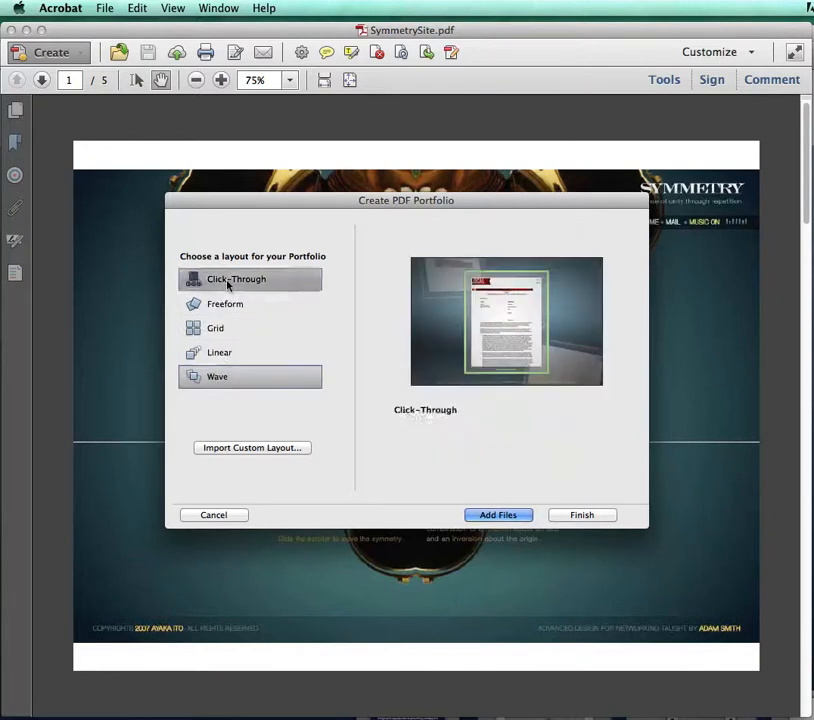
{"action": "left_click", "coordinate": [225, 303]}
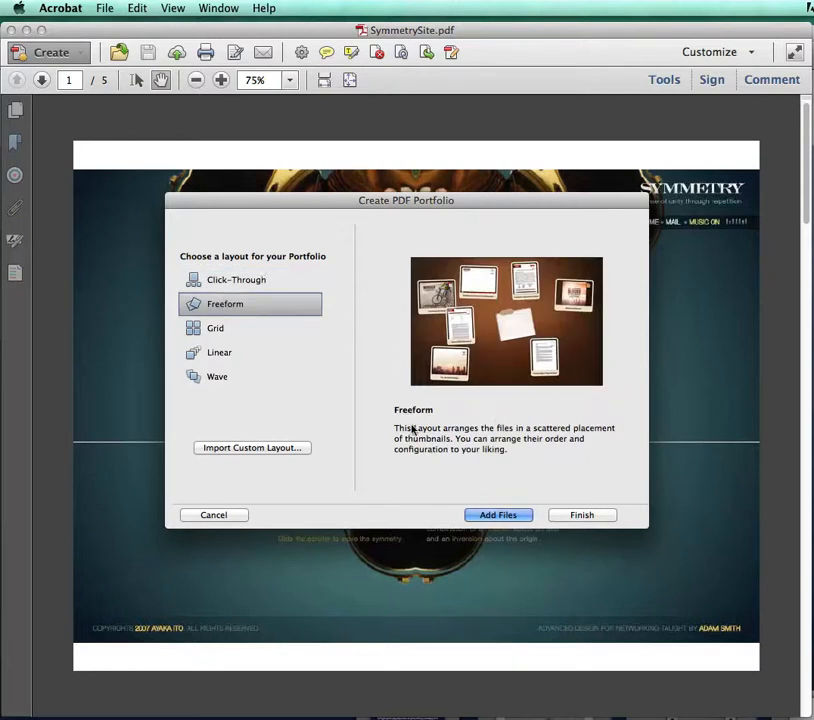
{"action": "left_click", "coordinate": [262, 281]}
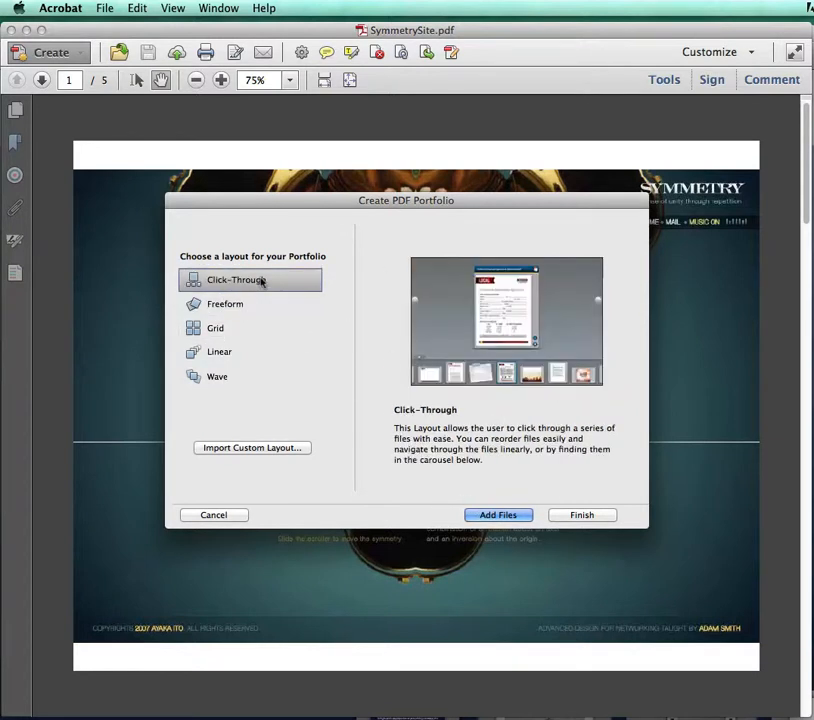
Create the portfolio from the files 3DCellwatch.pdf through SymmetrySite.pdf in the design student's portfolio files folder
{"action": "left_click", "coordinate": [492, 513]}
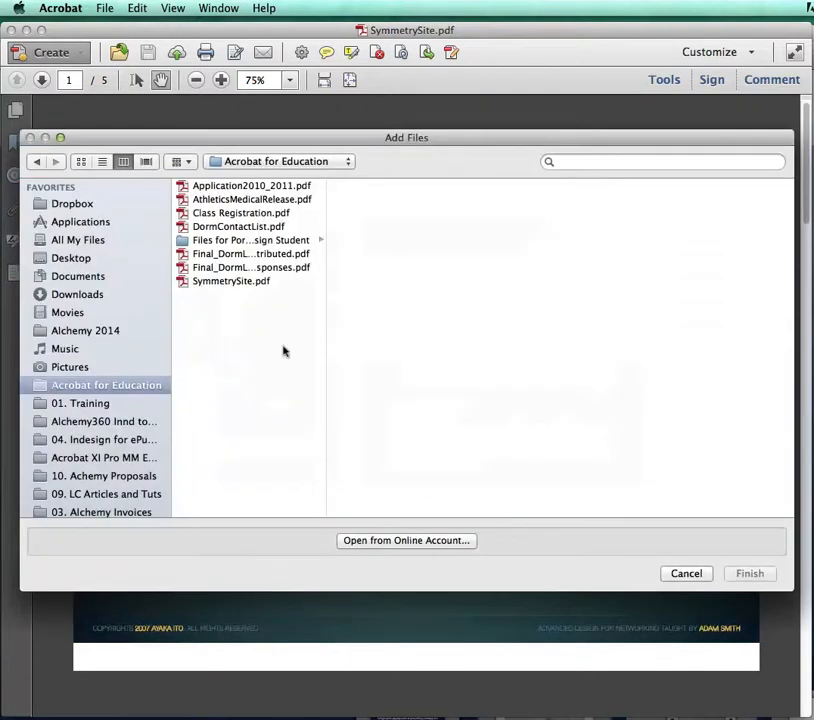
{"action": "left_click", "coordinate": [255, 240]}
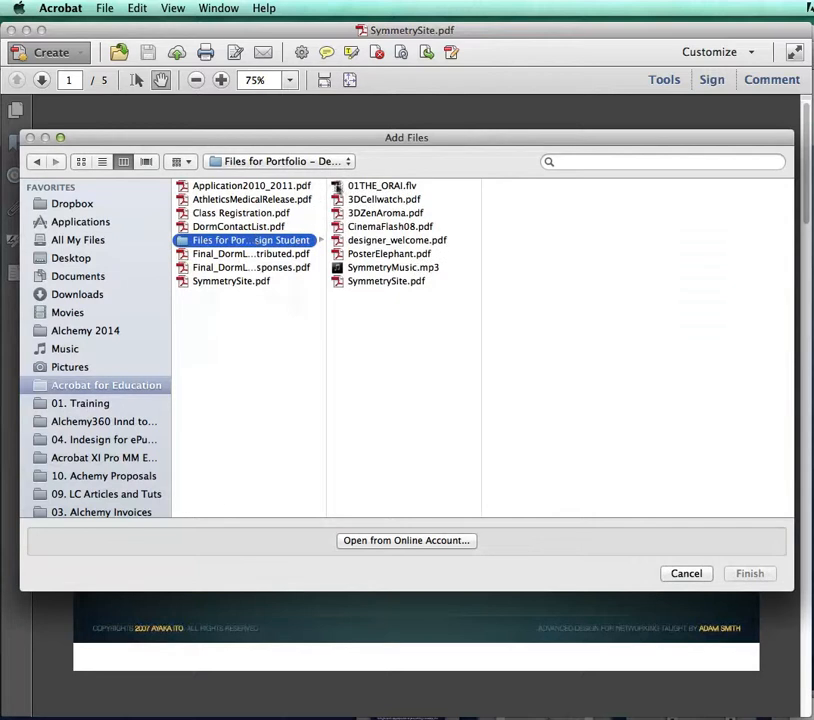
{"action": "left_click", "coordinate": [416, 199]}
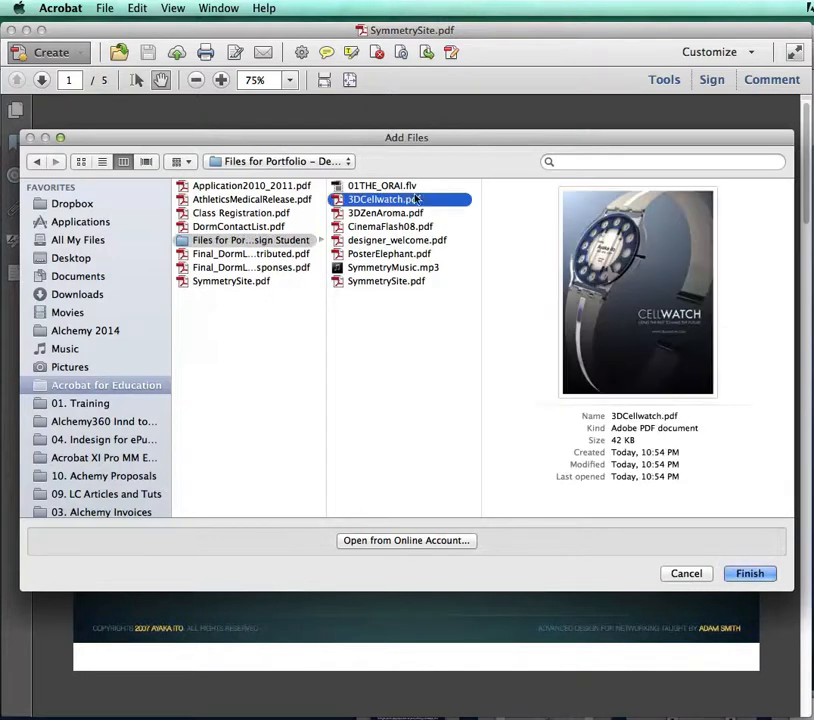
{"action": "left_click", "coordinate": [411, 282], "text": "shift"}
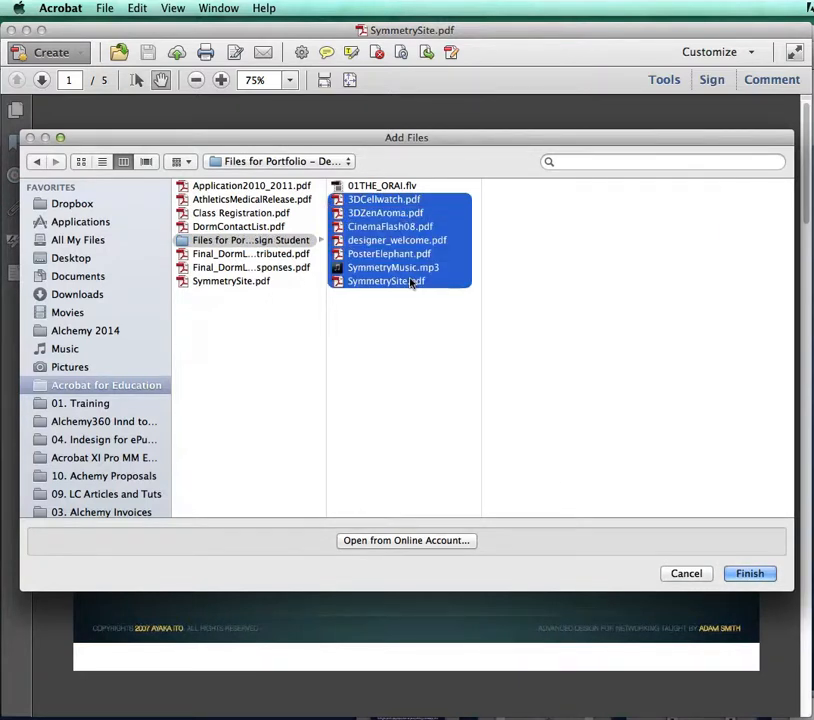
{"action": "left_click", "coordinate": [741, 574]}
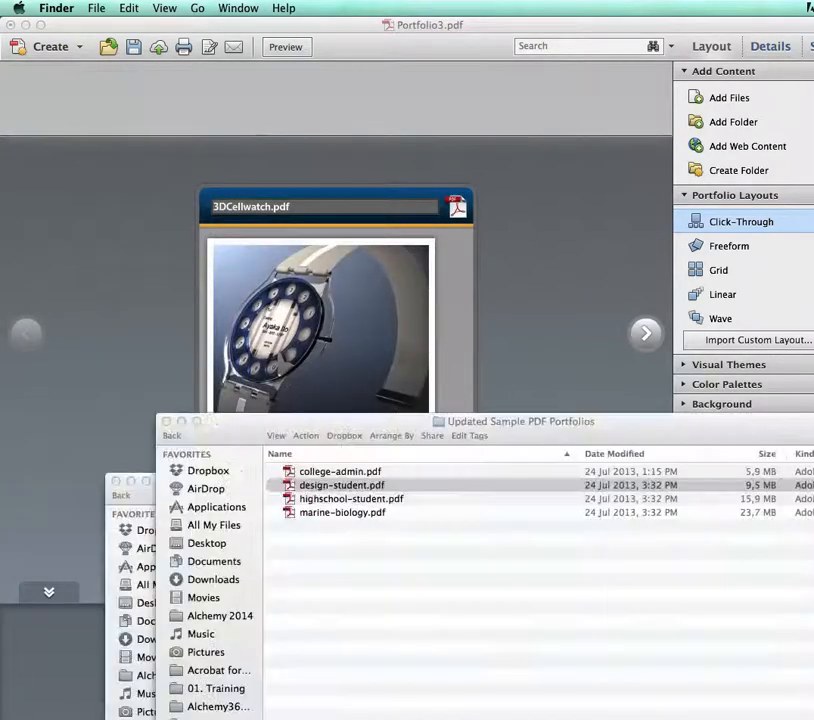
Return to the portfolio window in Acrobat and browse its file carousel from CinemaFlash08.pdf to PosterElephant.pdf
{"action": "left_click", "coordinate": [588, 363]}
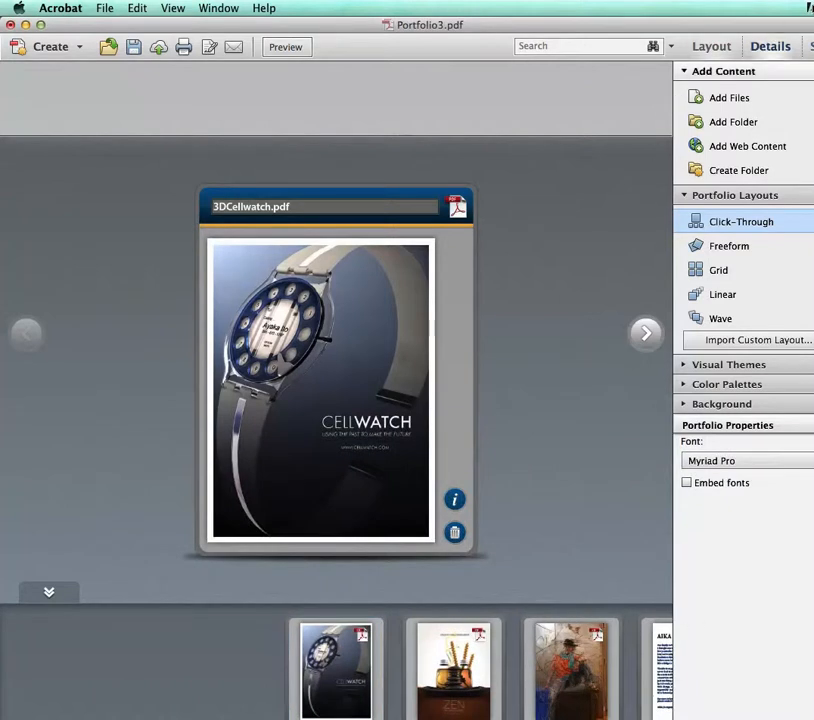
{"action": "left_click_drag", "start_coordinate": [813, 16], "coordinate": [803, 15]}
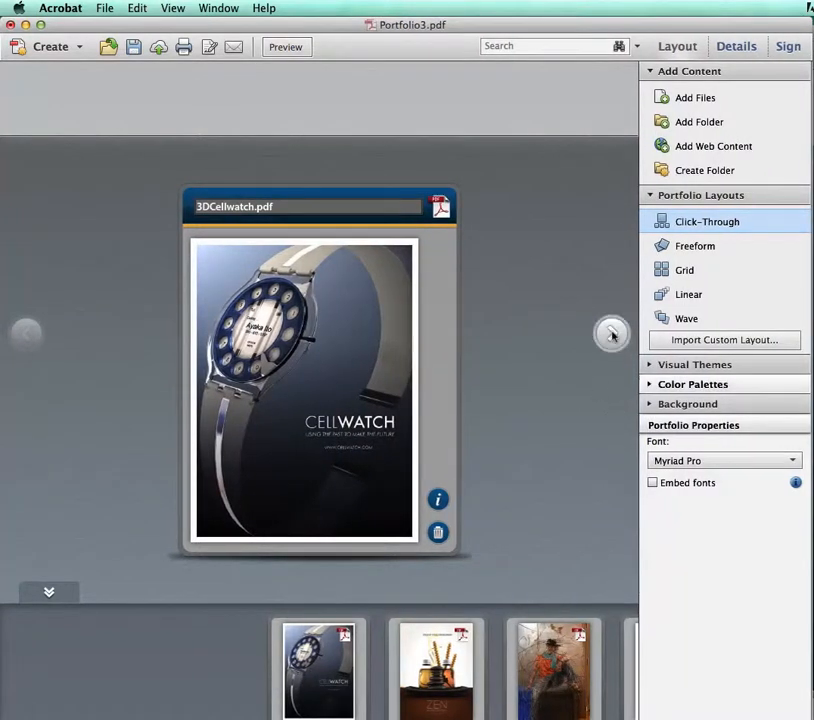
{"action": "left_click", "coordinate": [575, 680]}
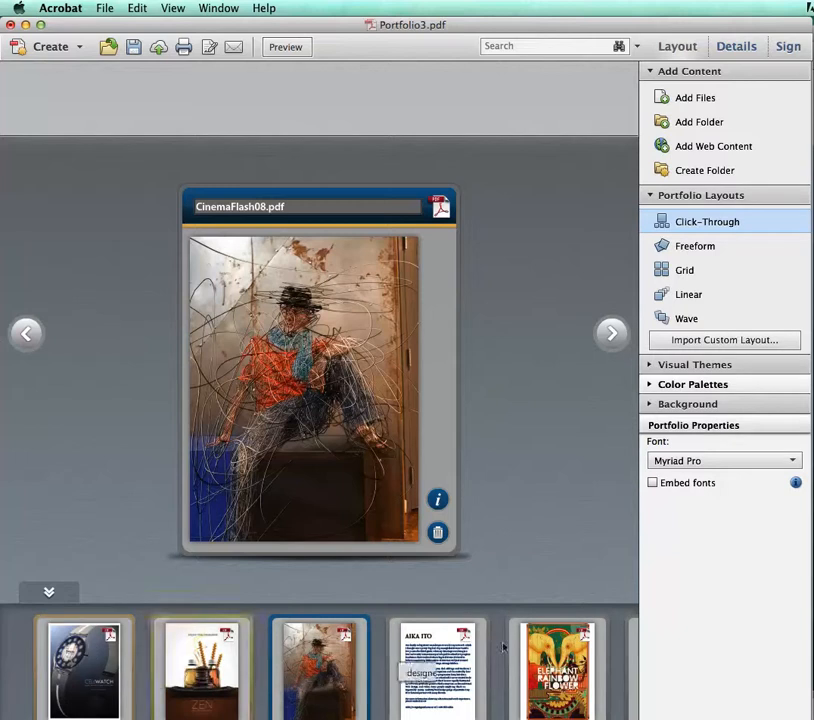
{"action": "left_click_drag", "start_coordinate": [273, 641], "coordinate": [180, 648]}
{"action": "left_click_drag", "start_coordinate": [418, 663], "coordinate": [290, 655]}
{"action": "left_click_drag", "start_coordinate": [443, 652], "coordinate": [280, 654]}
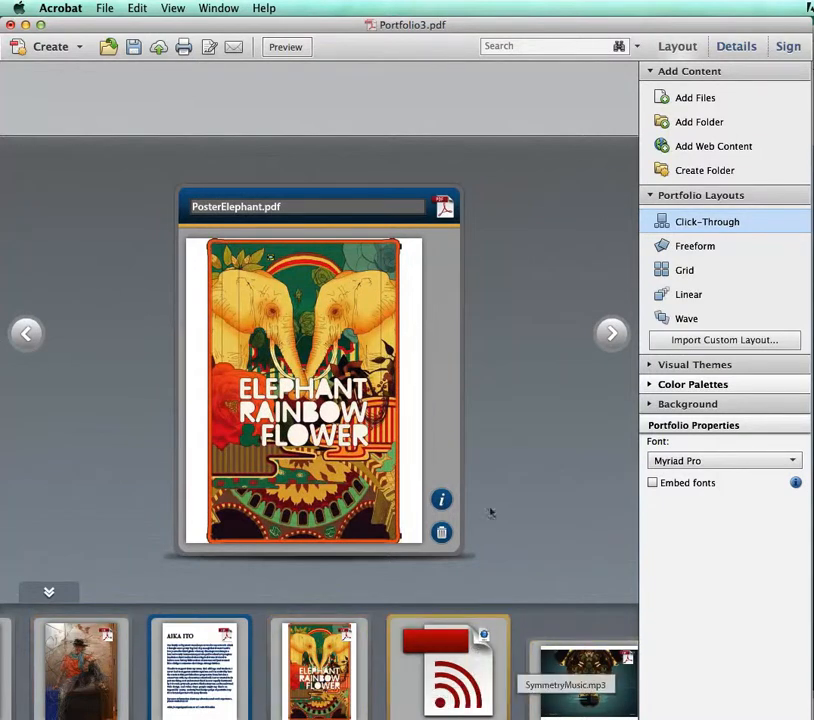
Try the Freeform and Grid layouts on the portfolio and return it to the Click-Through layout
{"action": "left_click", "coordinate": [690, 68]}
{"action": "left_click", "coordinate": [691, 67]}
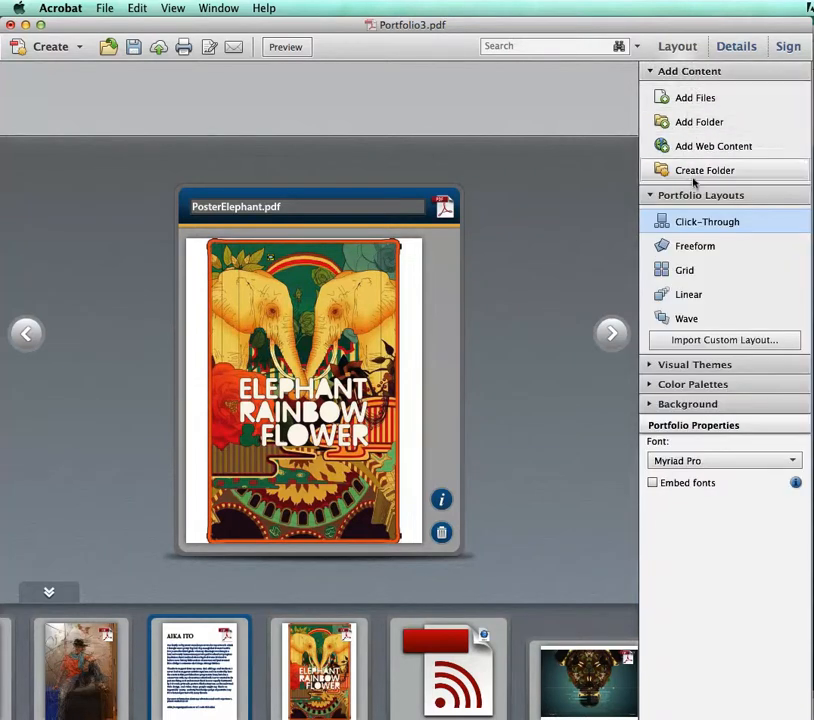
{"action": "left_click", "coordinate": [698, 238]}
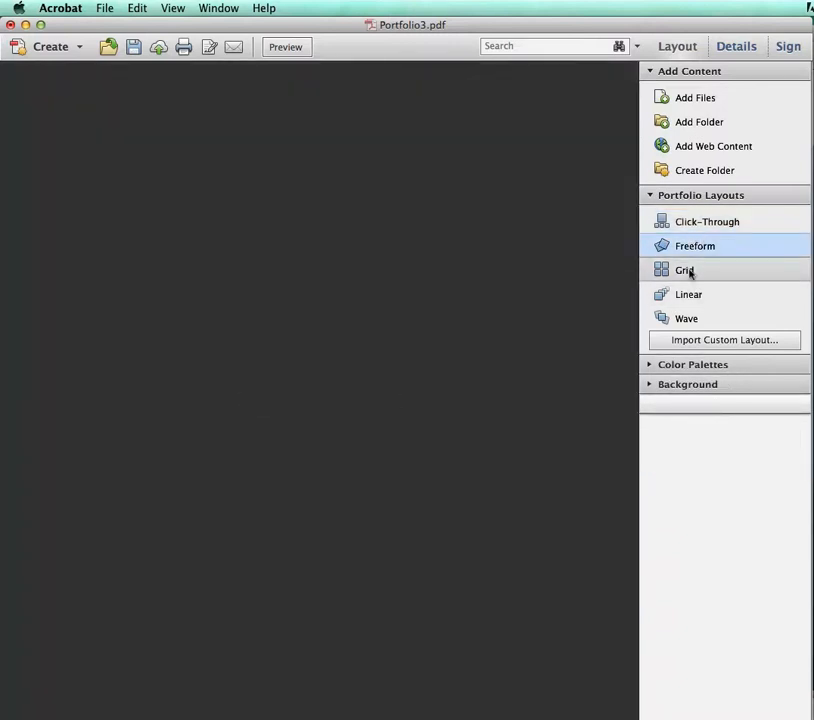
{"action": "left_click", "coordinate": [689, 272]}
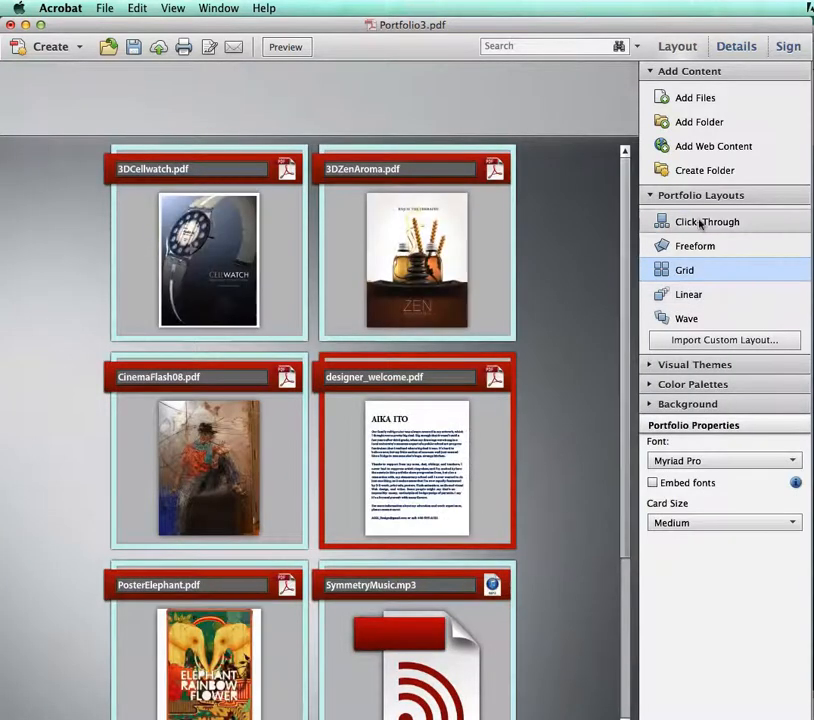
{"action": "left_click", "coordinate": [700, 222]}
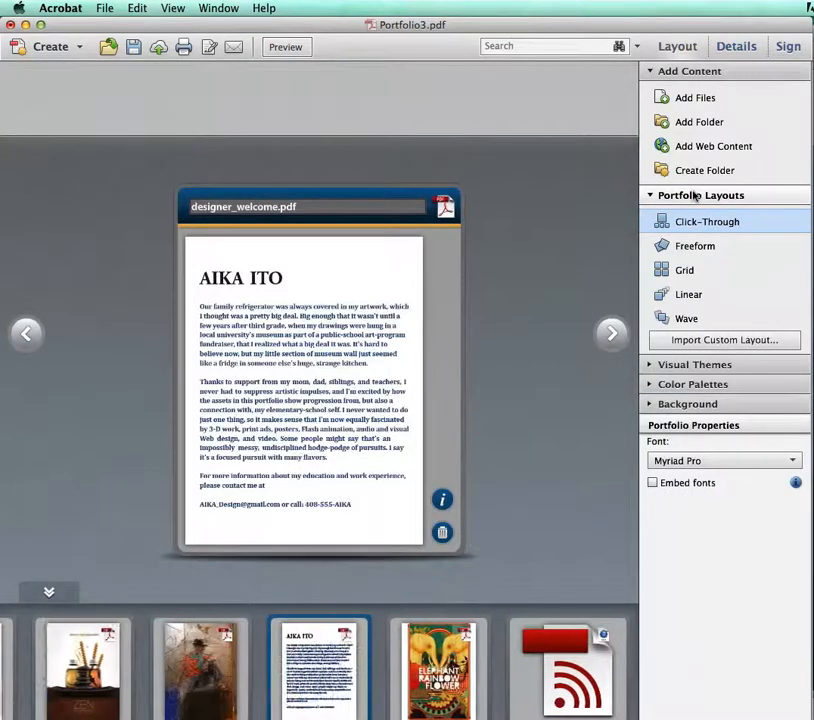
{"action": "left_click", "coordinate": [695, 195]}
Try the Spring visual theme on the portfolio and apply the Tech Office theme instead
{"action": "left_click", "coordinate": [693, 215]}
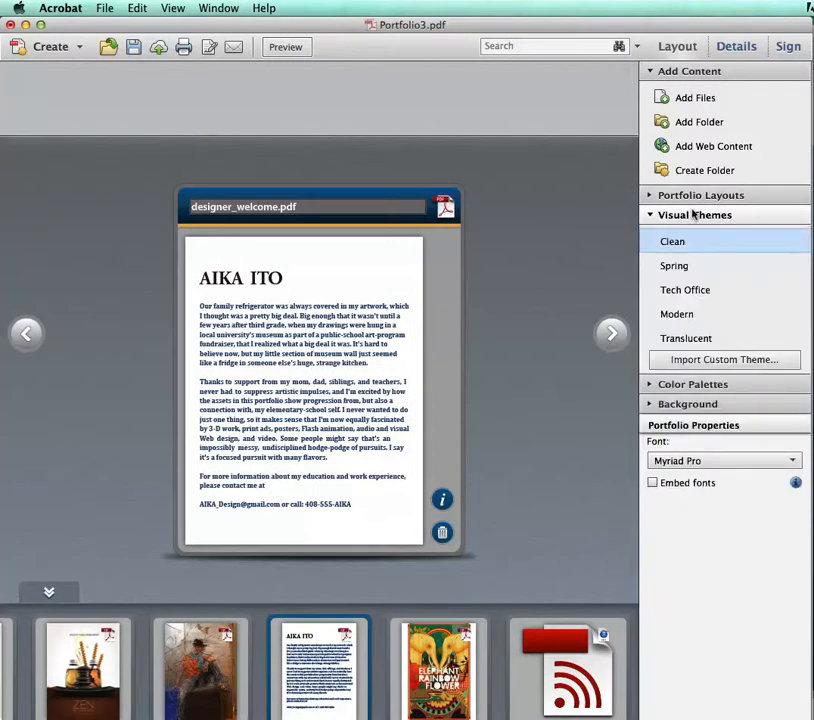
{"action": "left_click", "coordinate": [683, 265]}
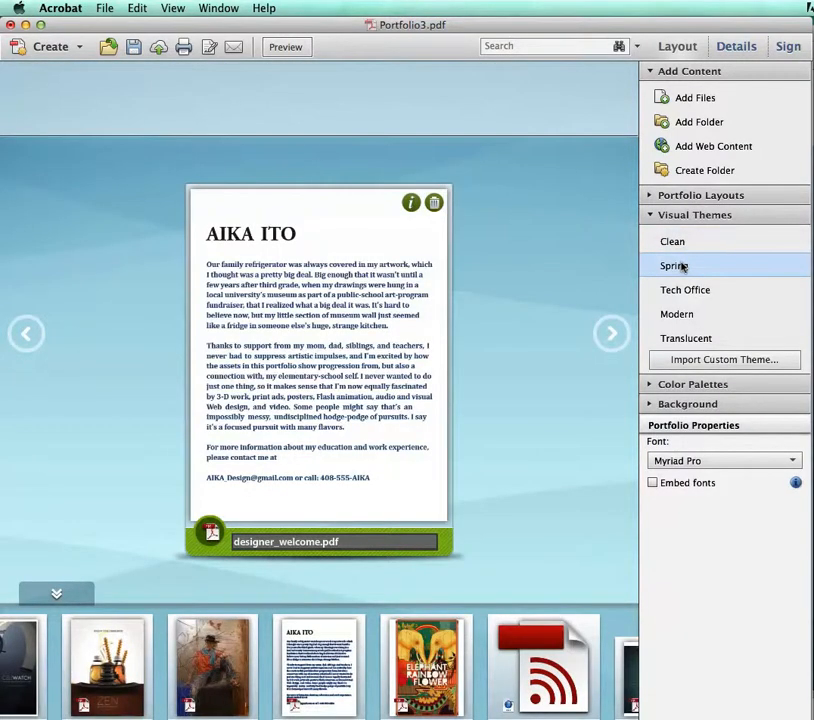
{"action": "left_click", "coordinate": [681, 289]}
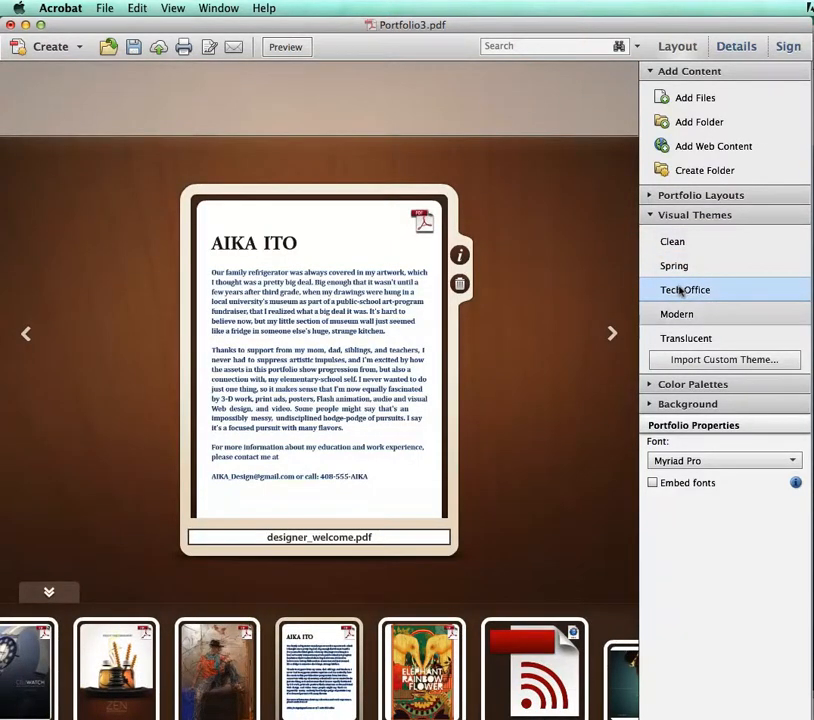
{"action": "left_click", "coordinate": [667, 216]}
Try the blue-grey and the blue-green color palettes on the portfolio and restore the brown and beige palette
{"action": "left_click", "coordinate": [666, 232]}
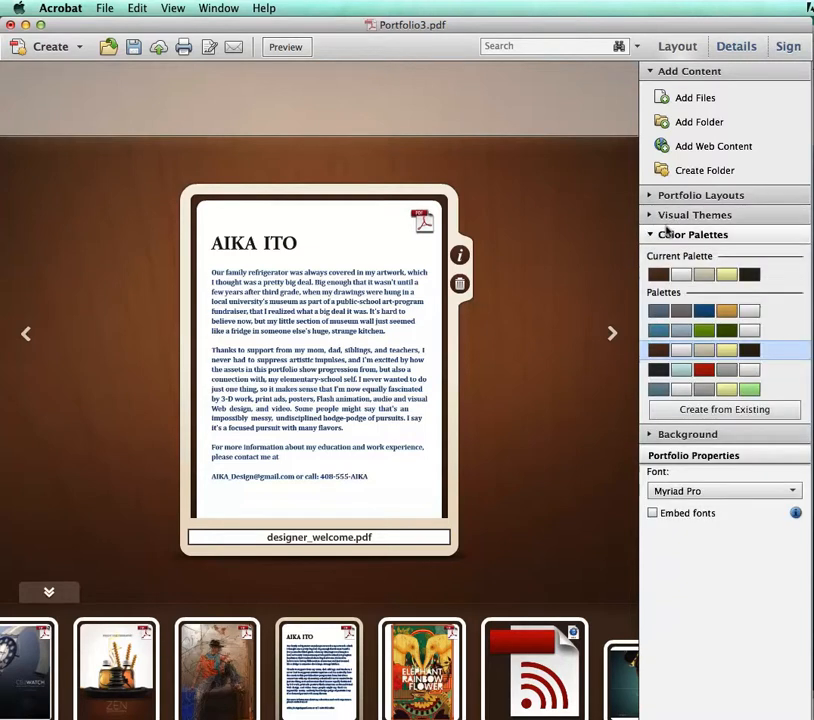
{"action": "left_click", "coordinate": [675, 313]}
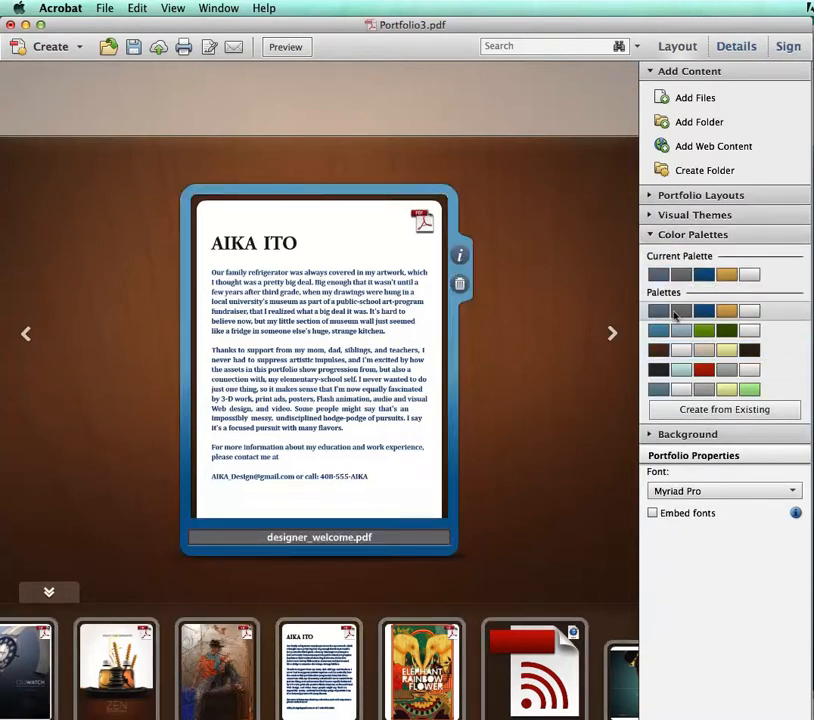
{"action": "left_click", "coordinate": [676, 331]}
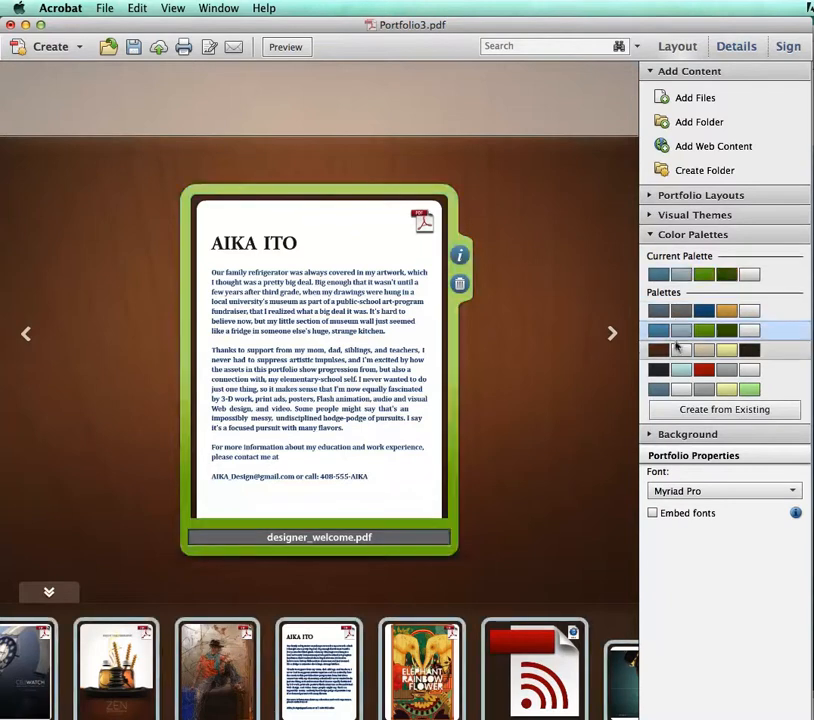
{"action": "left_click", "coordinate": [677, 349]}
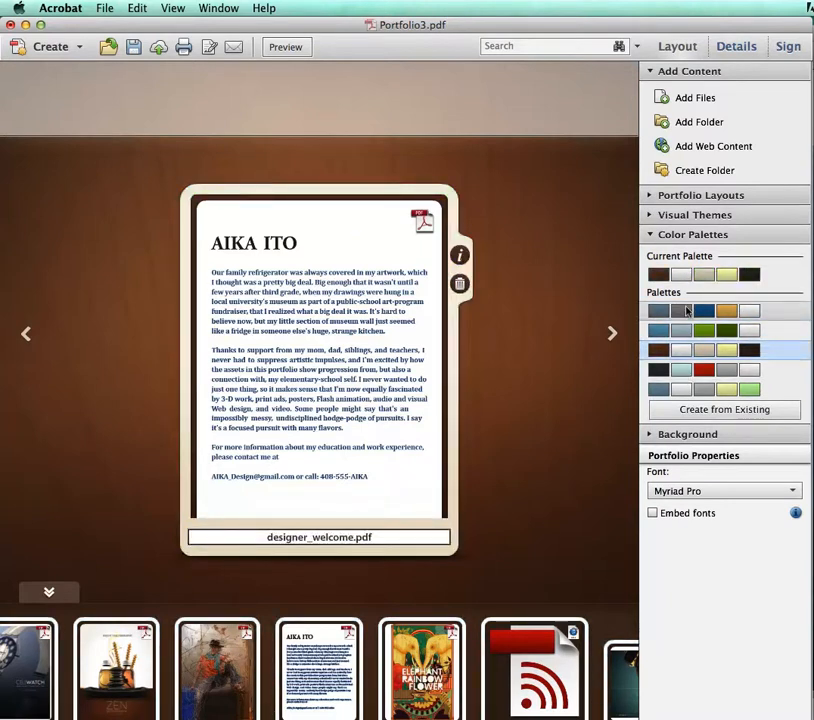
{"action": "left_click", "coordinate": [733, 236]}
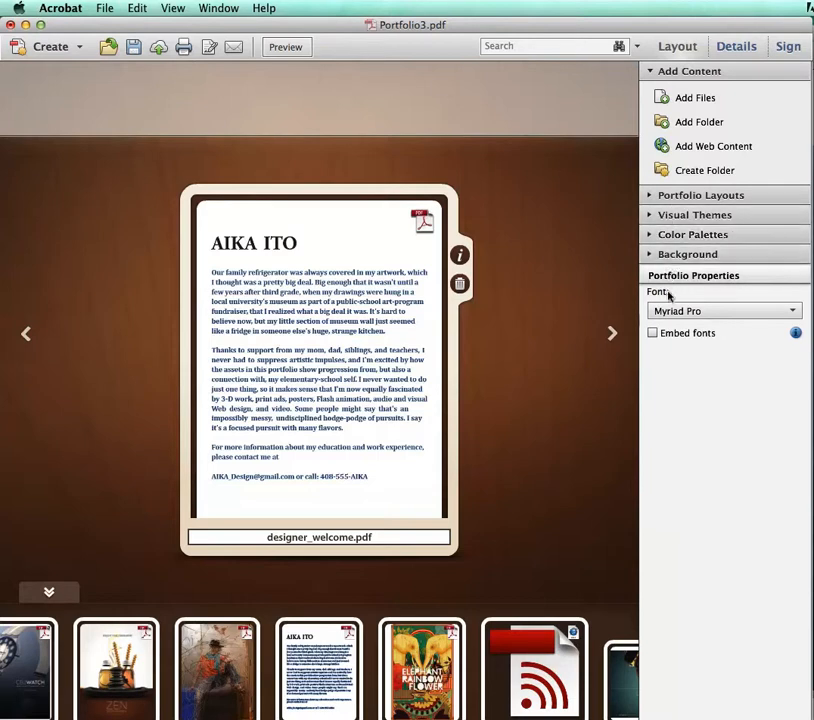
Add a text box with the student's full name followed by "- Creative Project" to the portfolio header, and widen it across the header
{"action": "left_click", "coordinate": [421, 91]}
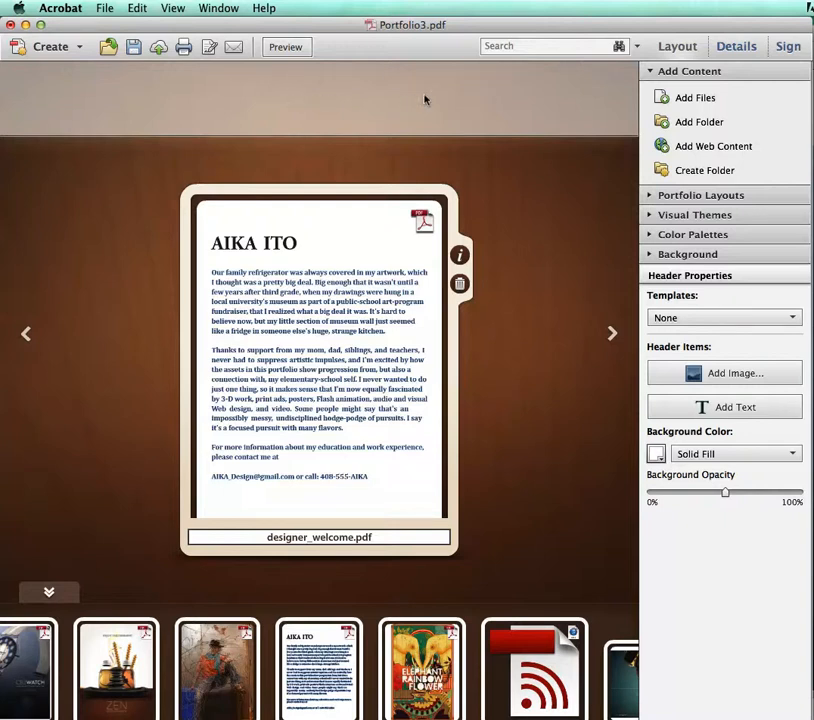
{"action": "left_click", "coordinate": [724, 403]}
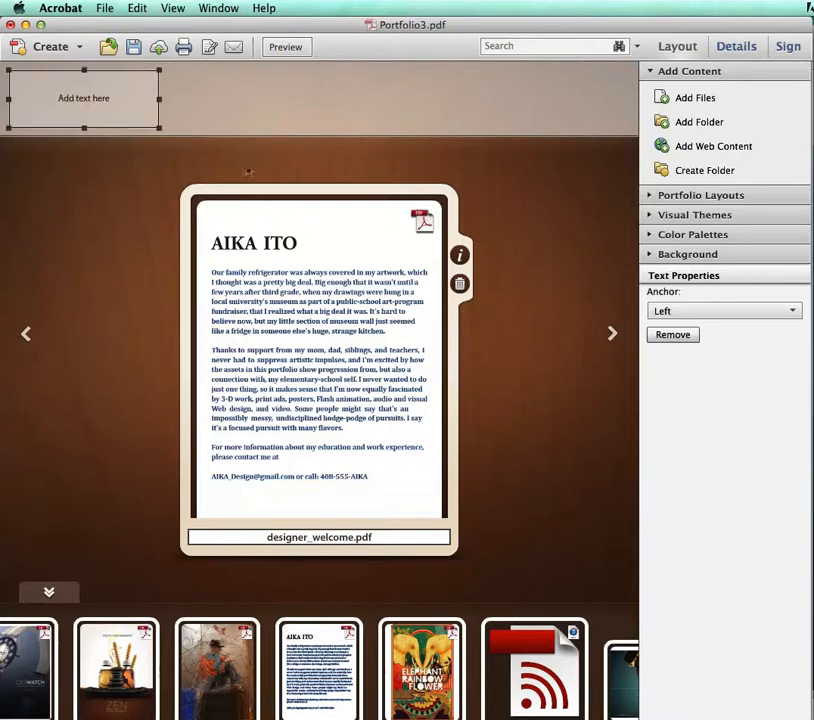
{"action": "left_click", "coordinate": [66, 97]}
{"action": "type", "text": "Jane Smith"}
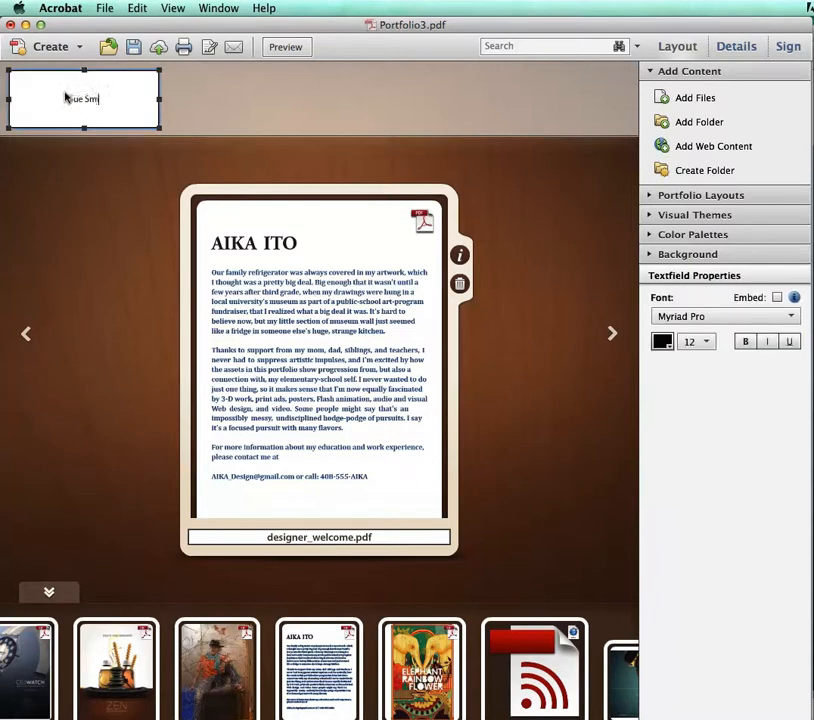
{"action": "type", "text": " - Creative F"}
{"action": "type", "text": "rojec"}
{"action": "type", "text": "t"}
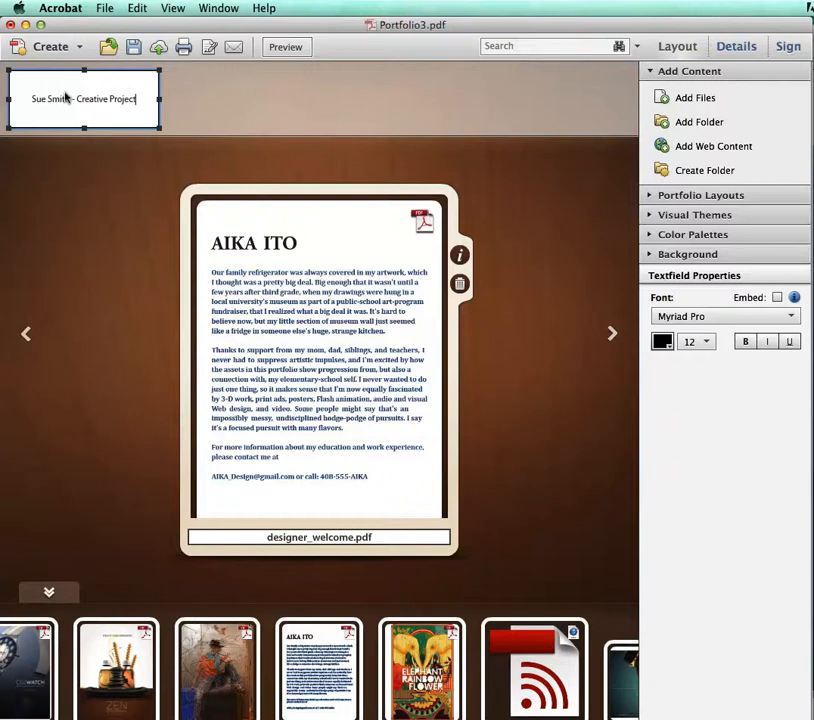
{"action": "left_click", "coordinate": [157, 98]}
{"action": "left_click_drag", "start_coordinate": [157, 98], "coordinate": [614, 98]}
Format the whole header title text in the Optima font at size 18
{"action": "left_click", "coordinate": [345, 94]}
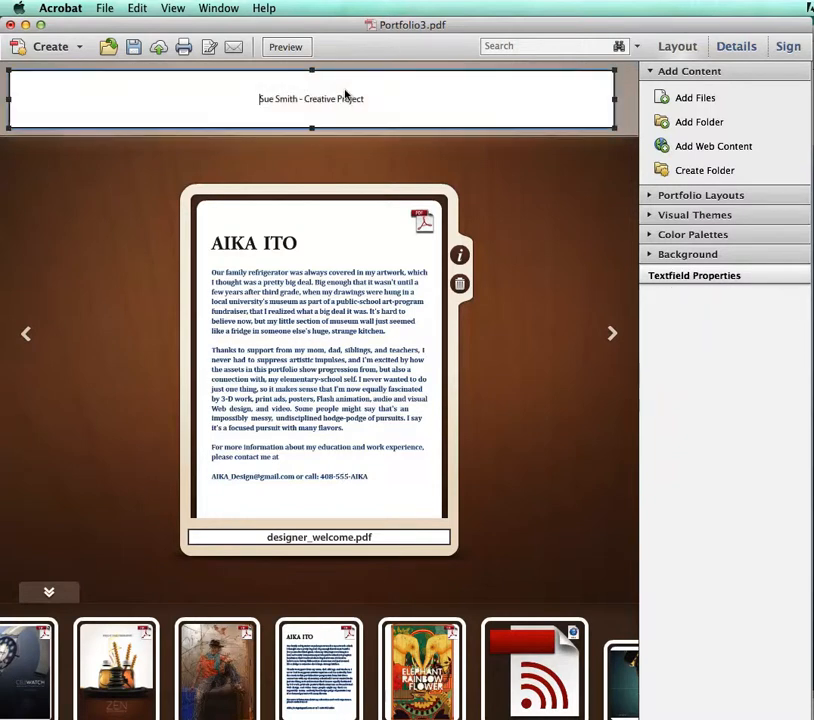
{"action": "key", "text": "super+a"}
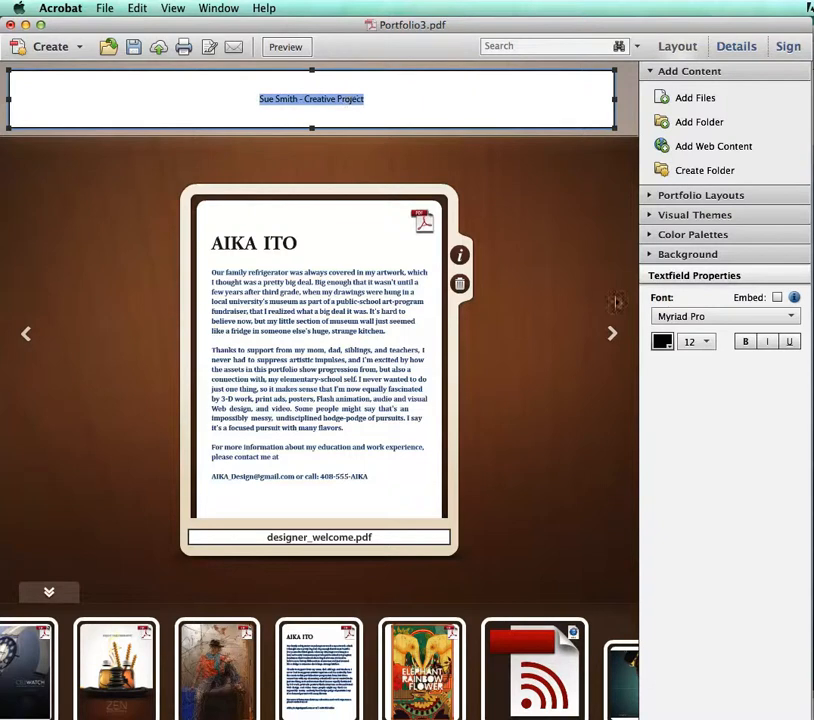
{"action": "left_click", "coordinate": [684, 340]}
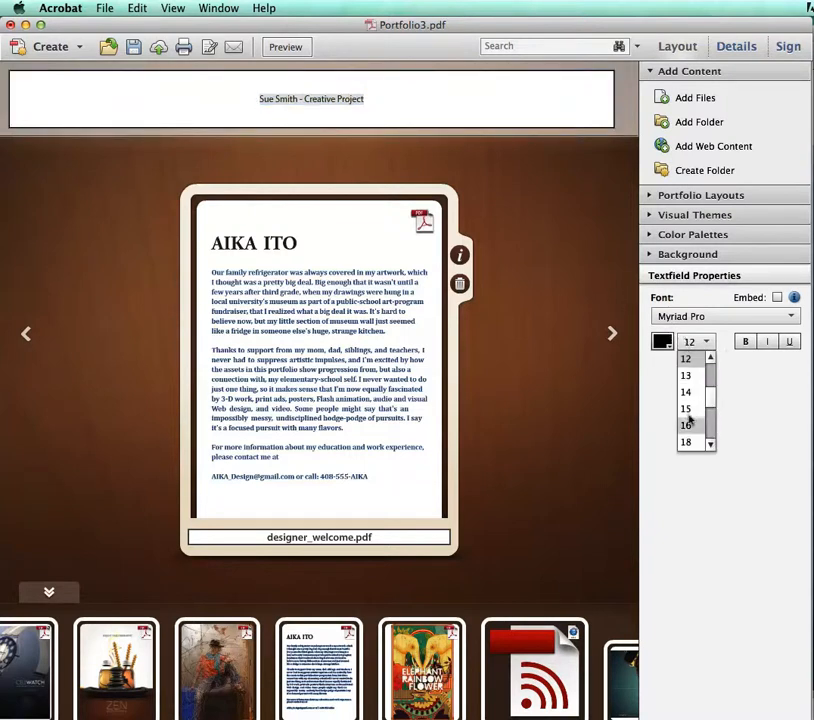
{"action": "left_click", "coordinate": [688, 408]}
{"action": "left_click", "coordinate": [742, 318]}
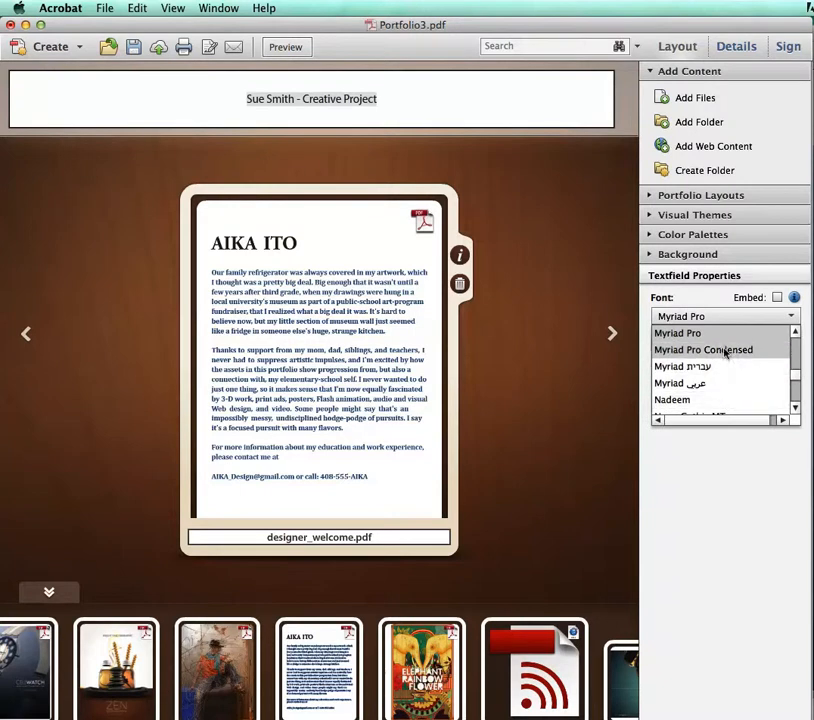
{"action": "left_click", "coordinate": [793, 407]}
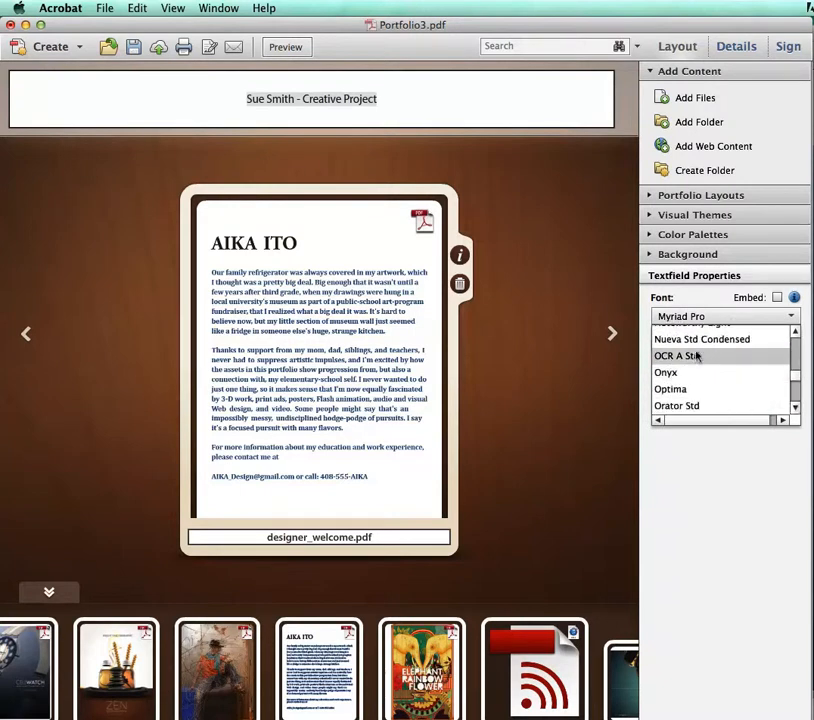
{"action": "left_click", "coordinate": [674, 388]}
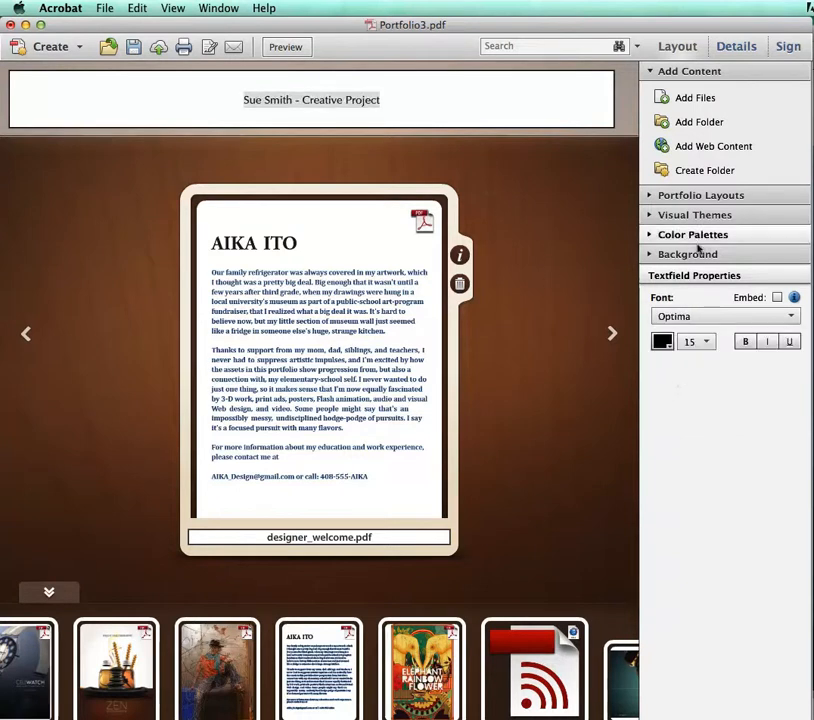
{"action": "left_click", "coordinate": [690, 340]}
{"action": "left_click", "coordinate": [690, 387]}
{"action": "left_click", "coordinate": [501, 92]}
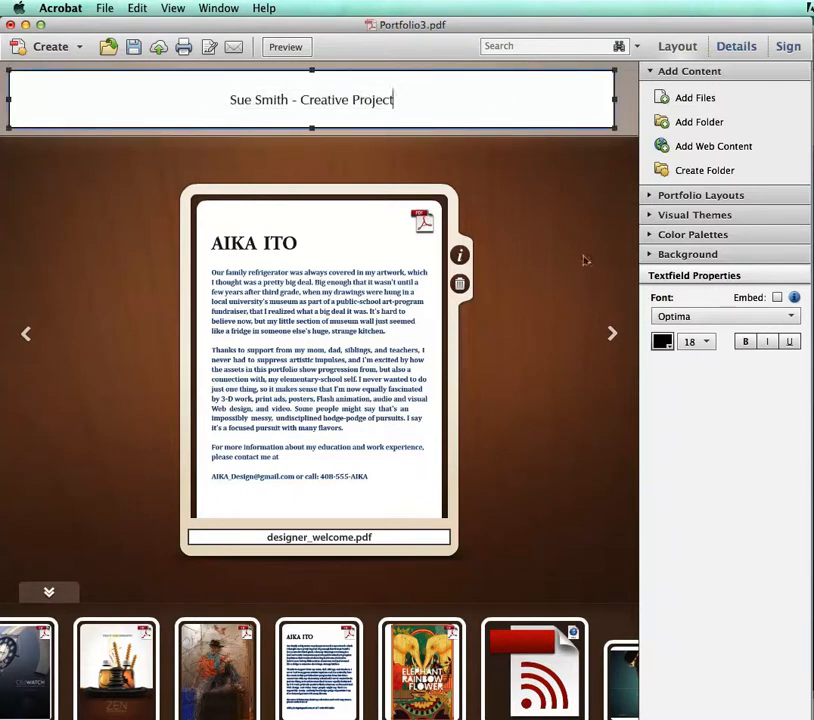
Look over the background settings, preview the portfolio, and browse its files forward to SymmetrySite.pdf and back to SymmetryMusic.mp3
{"action": "left_click", "coordinate": [677, 256]}
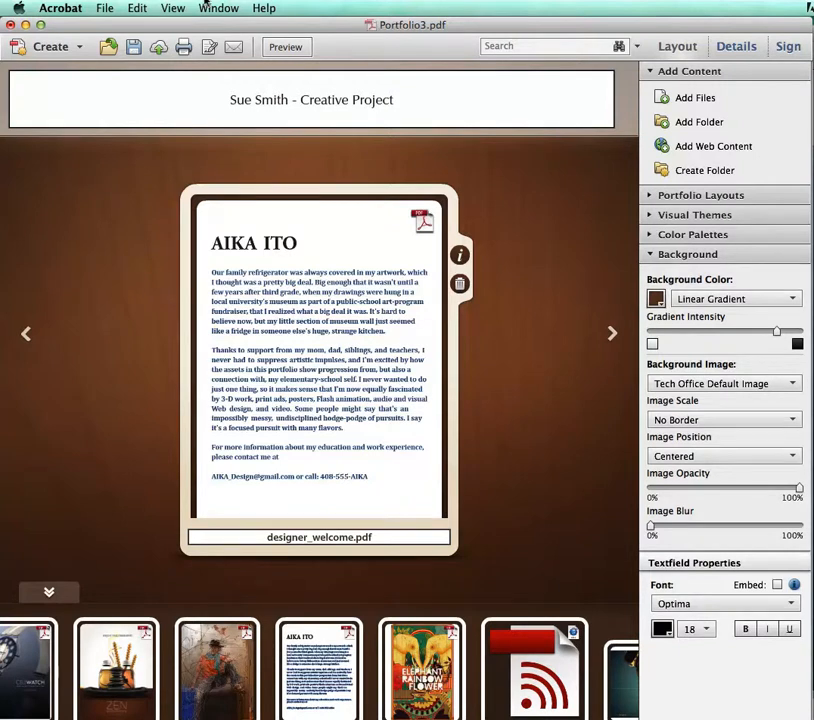
{"action": "left_click", "coordinate": [266, 43]}
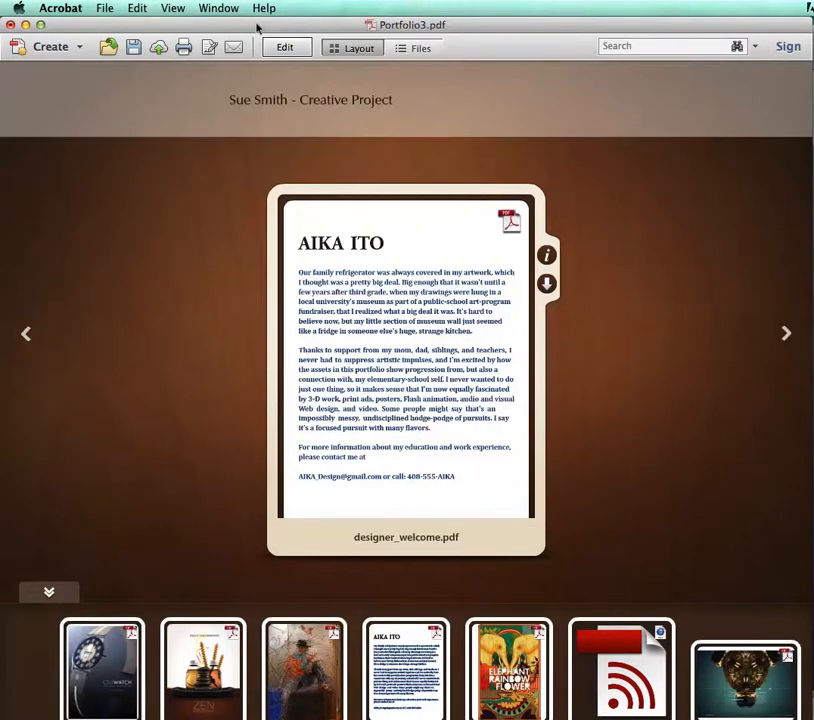
{"action": "left_click", "coordinate": [786, 334]}
{"action": "left_click", "coordinate": [786, 334]}
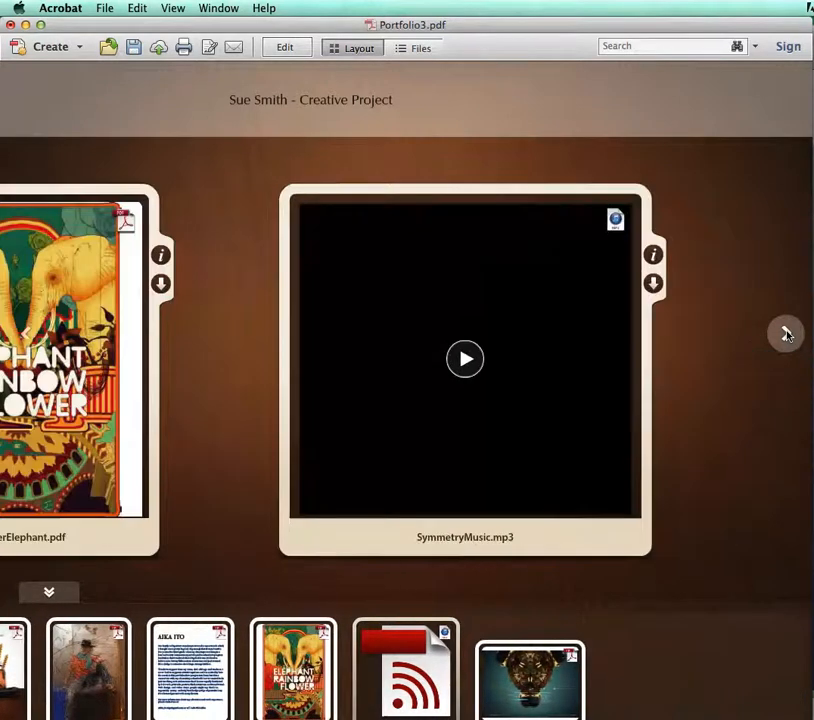
{"action": "left_click", "coordinate": [786, 334]}
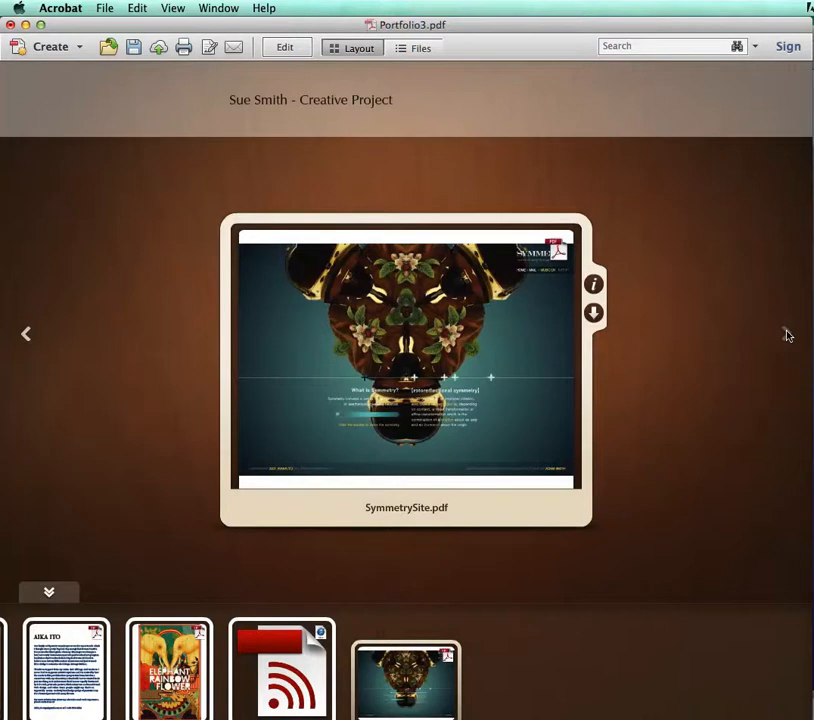
{"action": "left_click", "coordinate": [25, 334]}
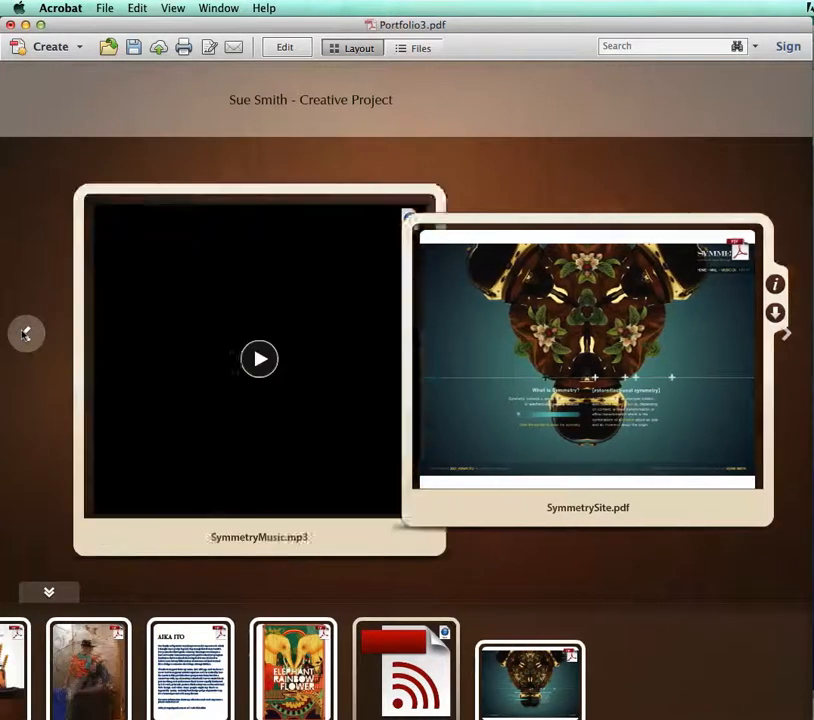